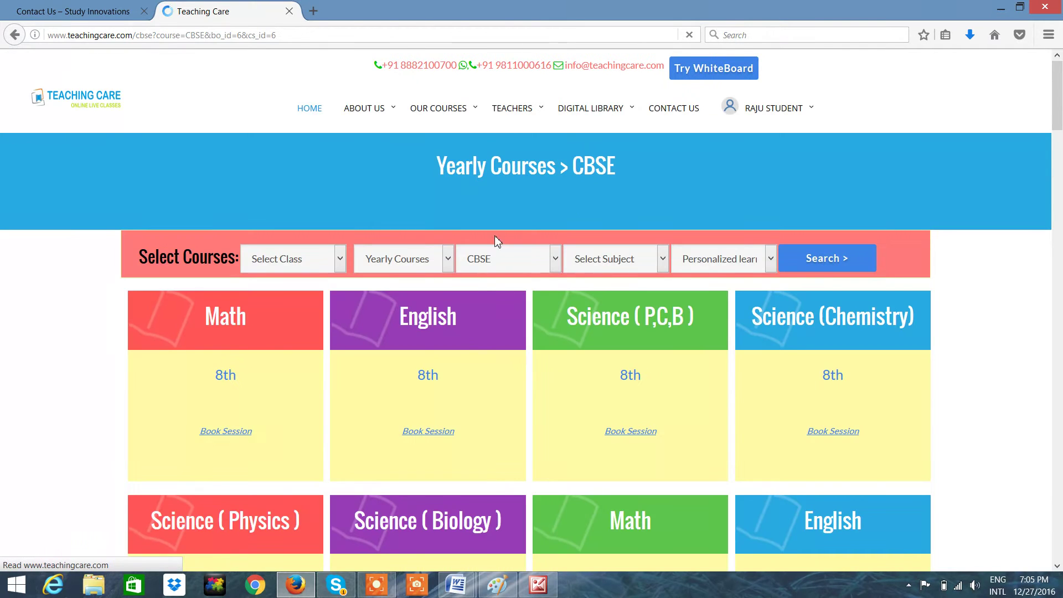
scroll(462, 216, "down", 1)
scroll(463, 217, "down", 1)
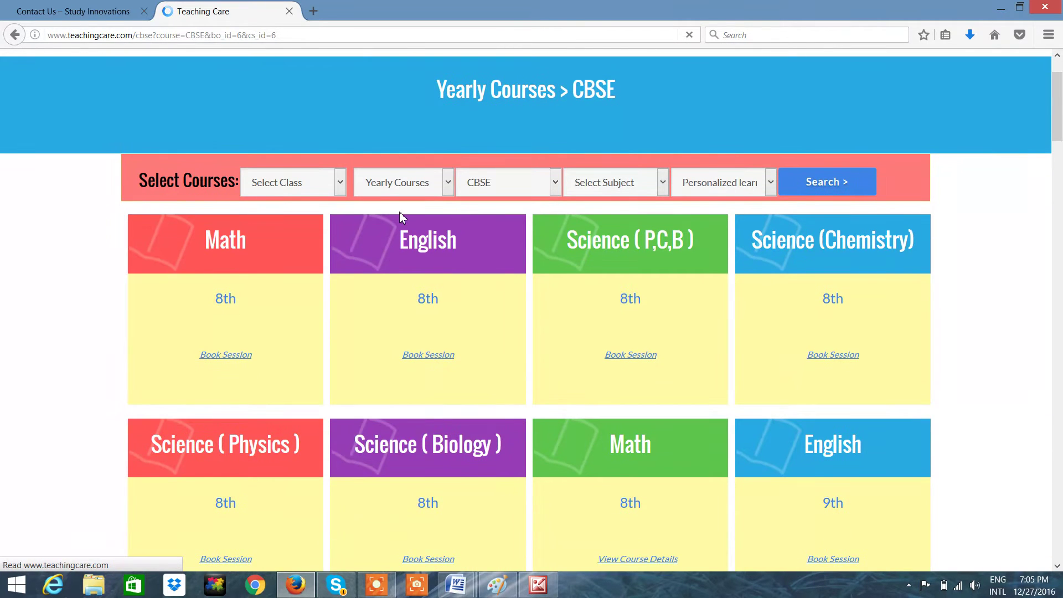
scroll(339, 200, "up", 2)
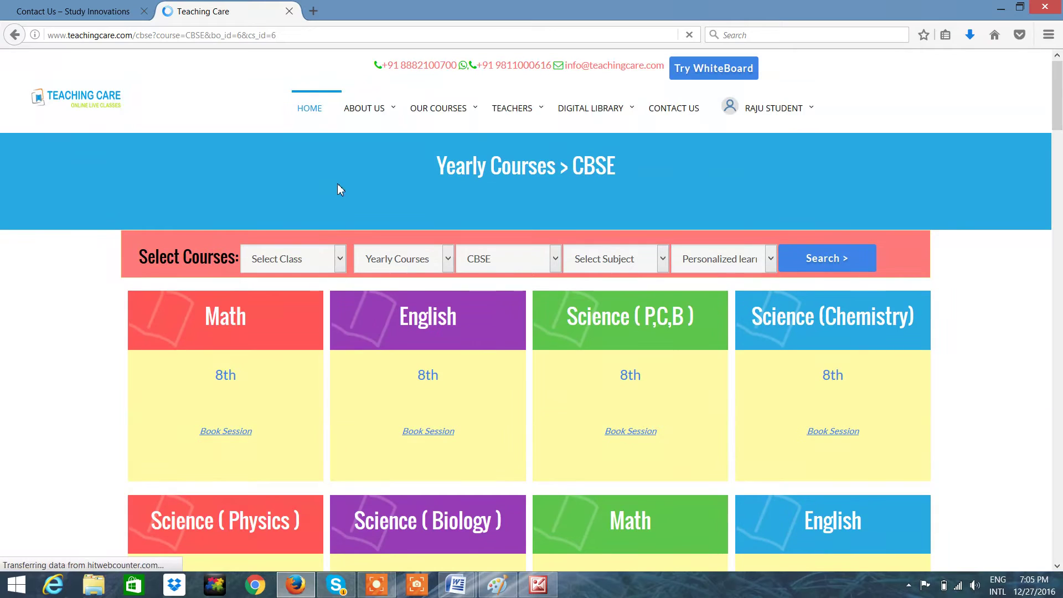
- Search the CBSE yearly courses for 11th class Physics
left_click(339, 262)
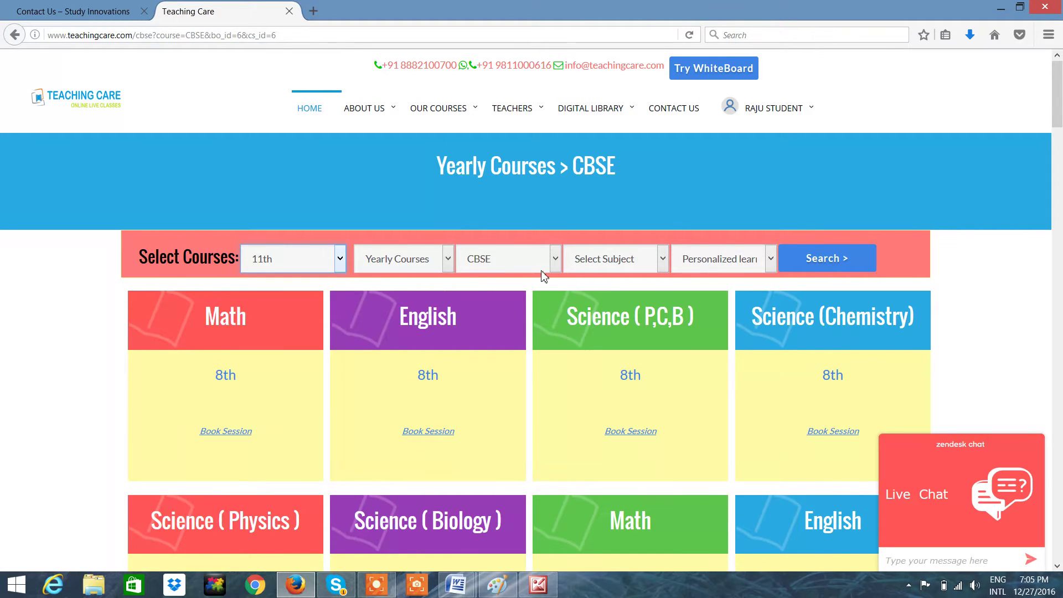
left_click(662, 263)
left_click(663, 267)
left_click(593, 322)
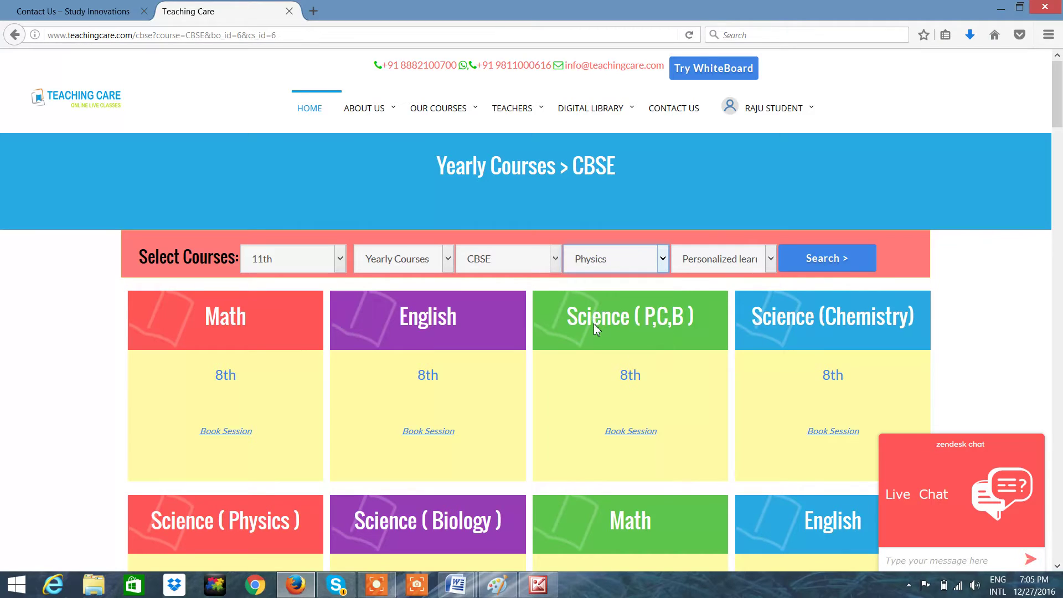
left_click(828, 266)
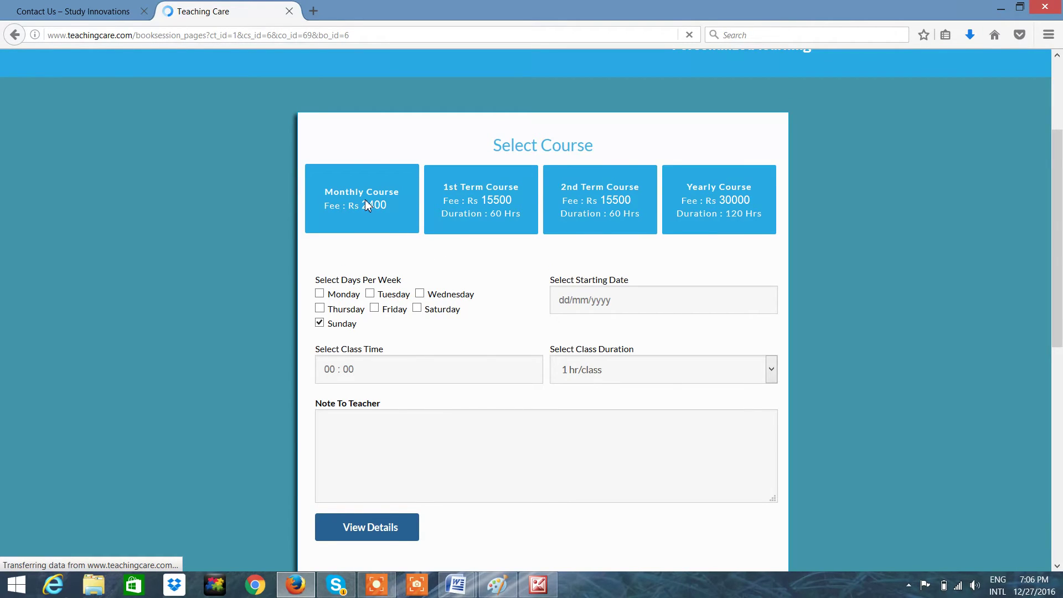
- Choose the monthly plan, add Tuesday as a class day, and start on 28-12-2016
left_click(348, 206)
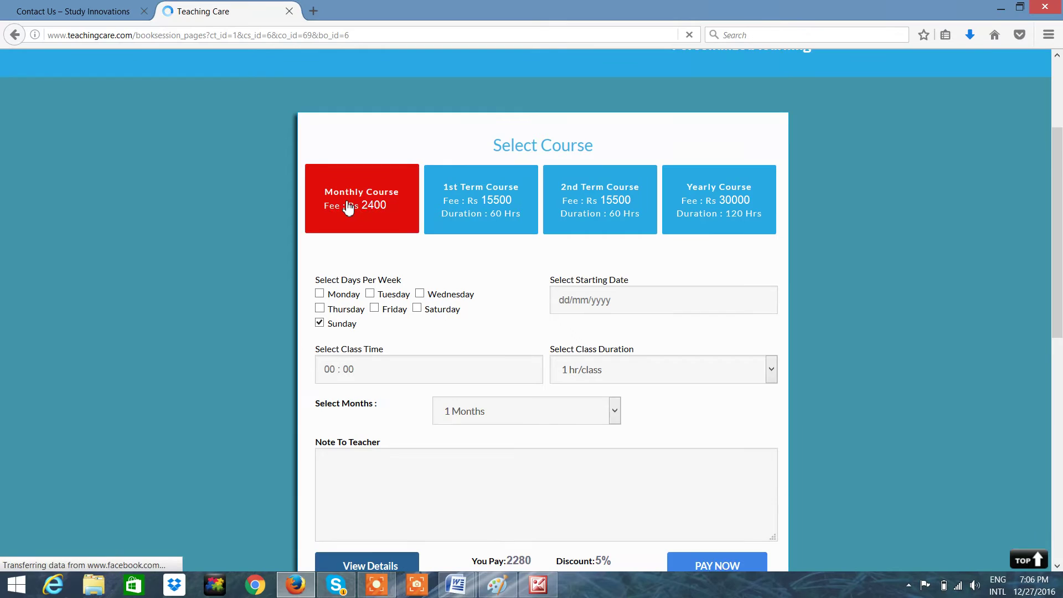
scroll(423, 292, "down", 2)
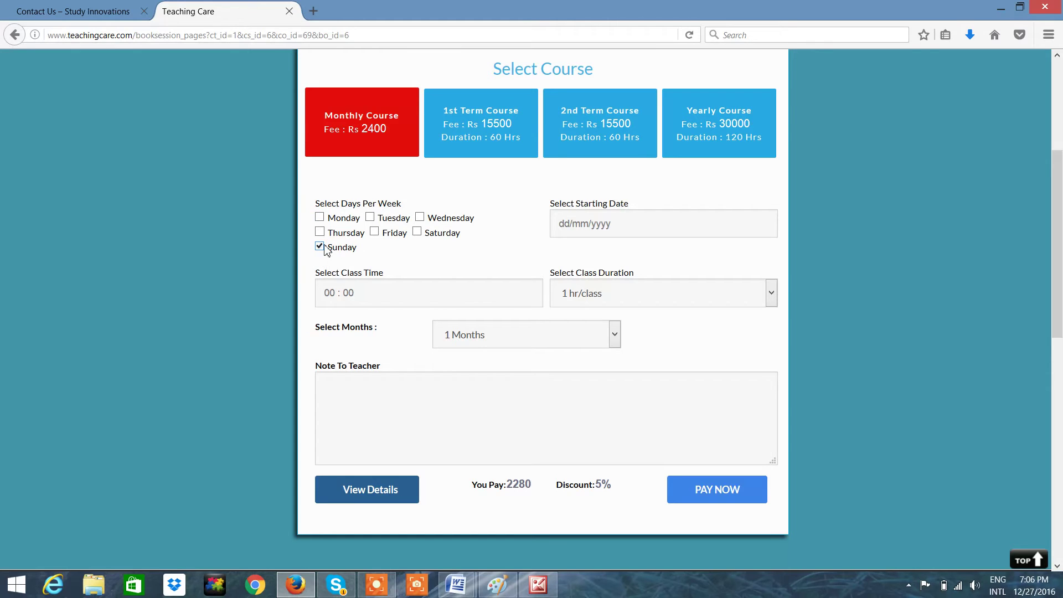
left_click(371, 217)
left_click(594, 224)
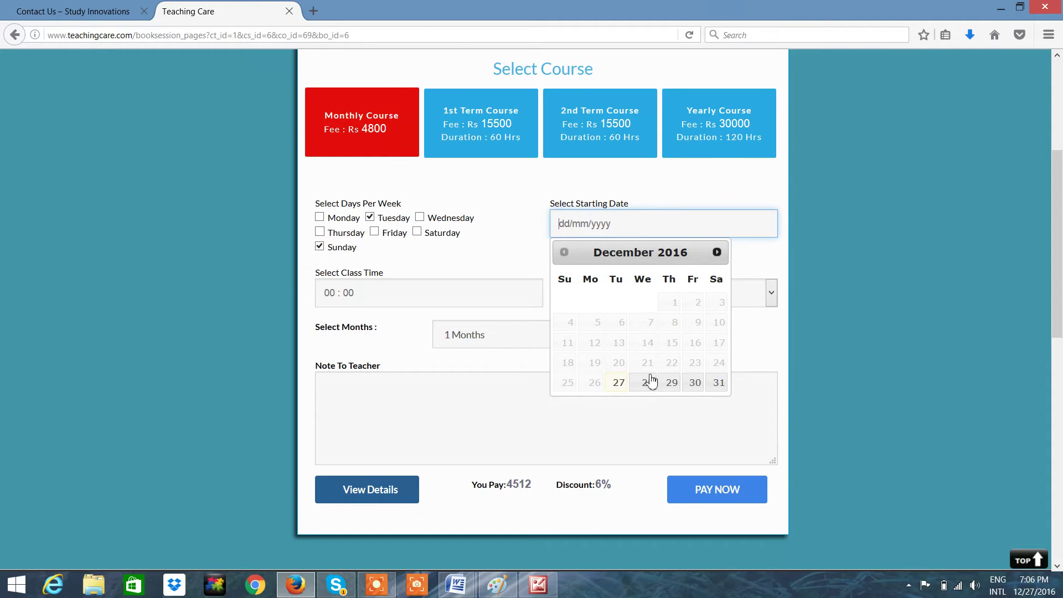
left_click(651, 385)
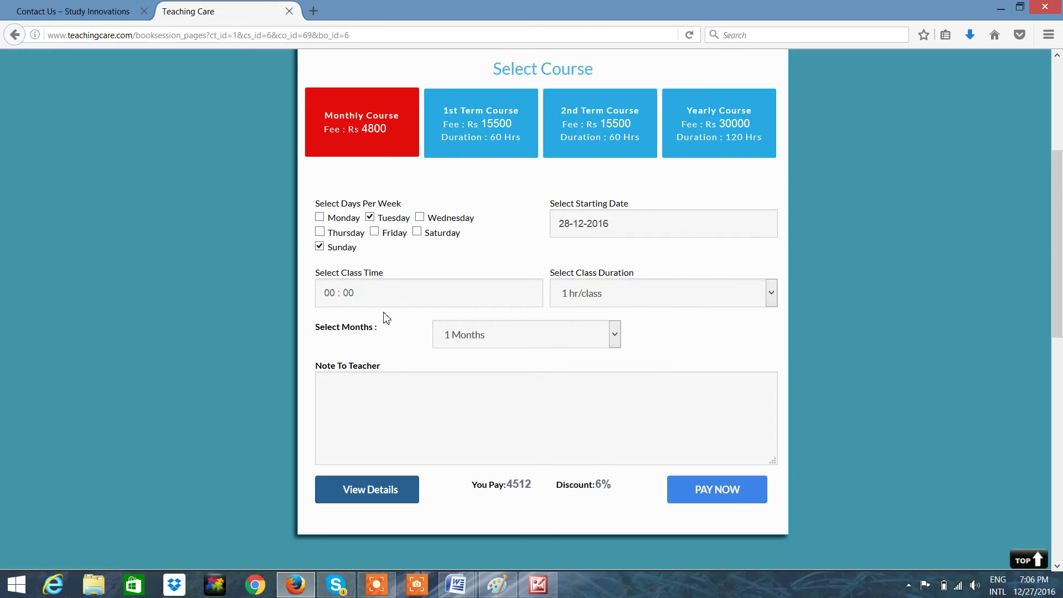
- Set class time to 03:30 PM with 1 hr/class duration for 1 month
left_click(352, 293)
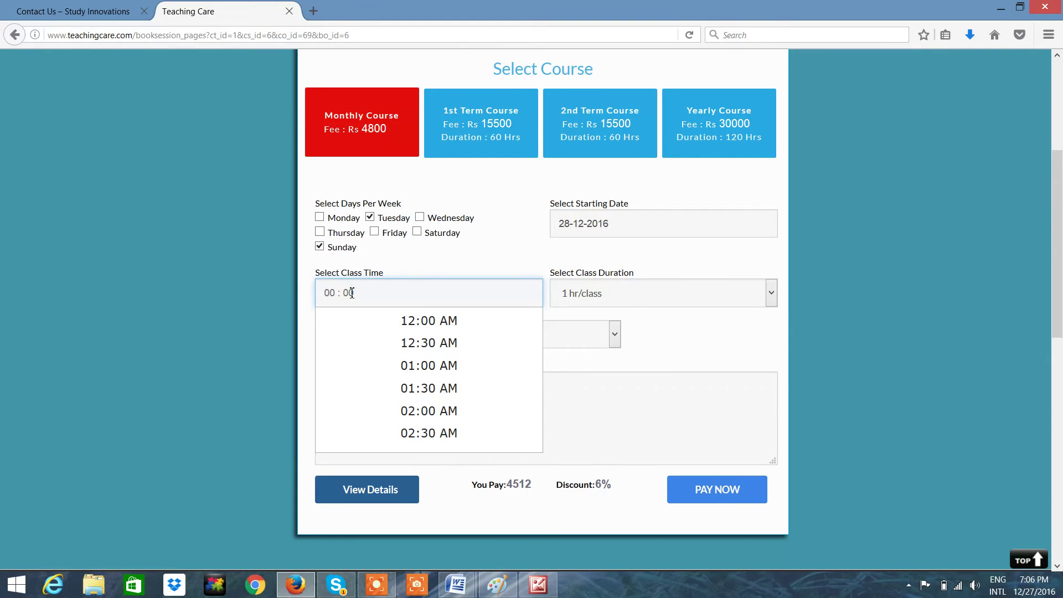
scroll(446, 384, "down", 1)
scroll(446, 385, "down", 7)
scroll(445, 385, "down", 1)
scroll(449, 391, "down", 3)
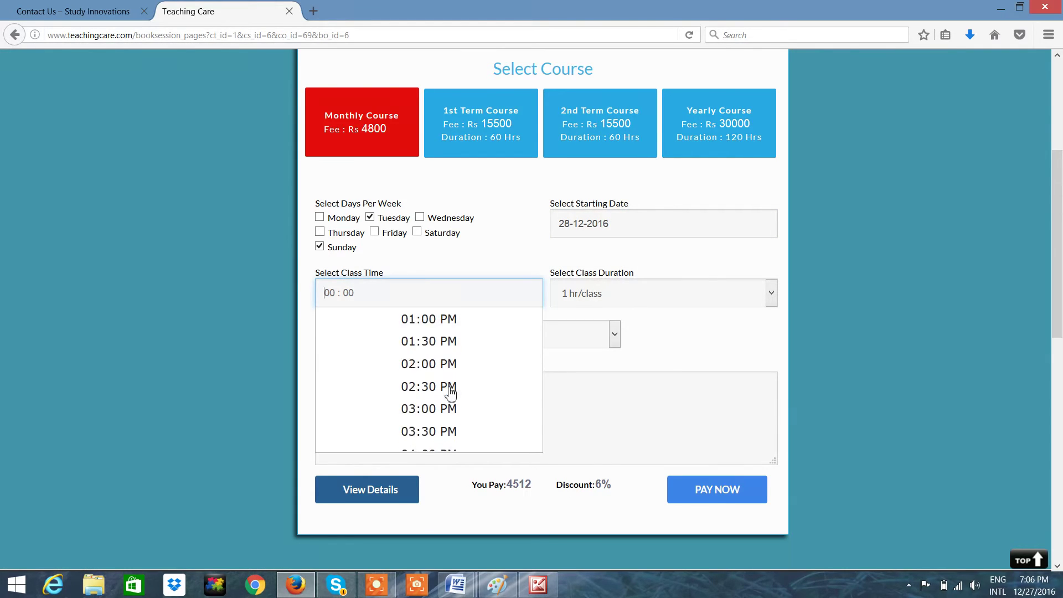
scroll(449, 389, "down", 2)
left_click(449, 389)
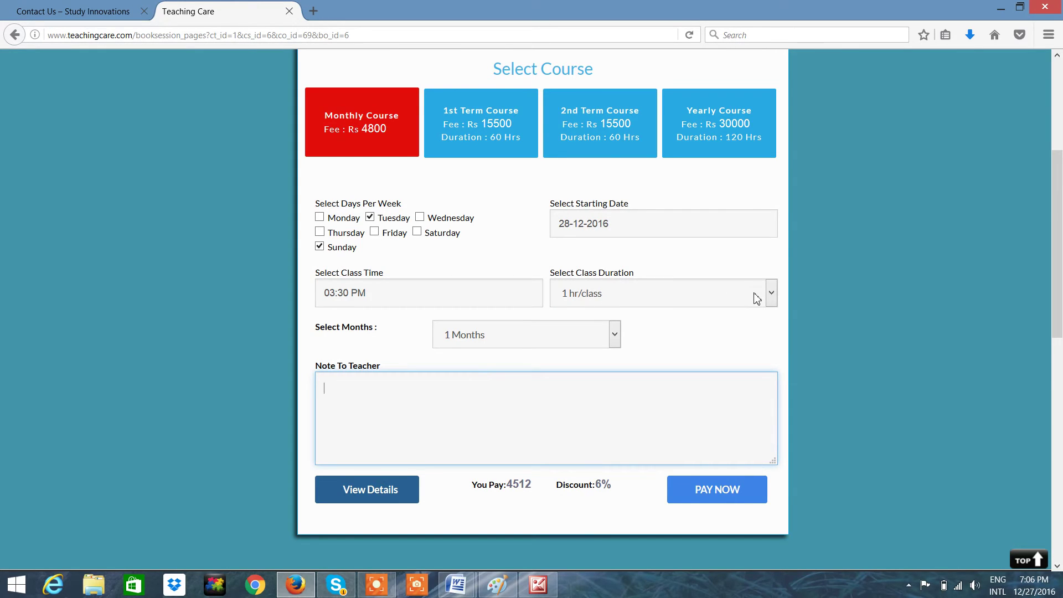
left_click(770, 302)
left_click(607, 317)
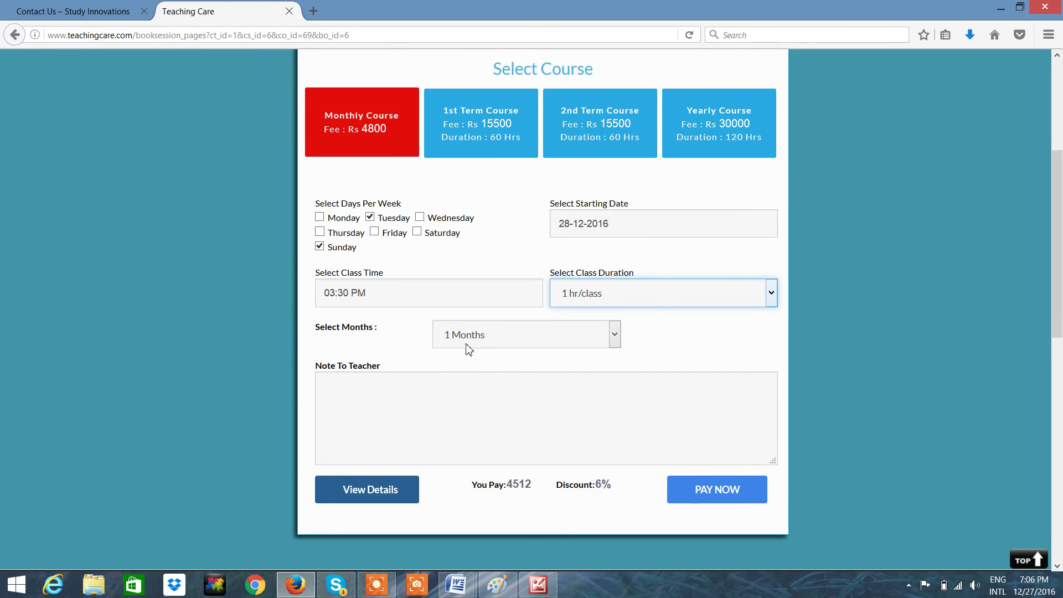
left_click(614, 336)
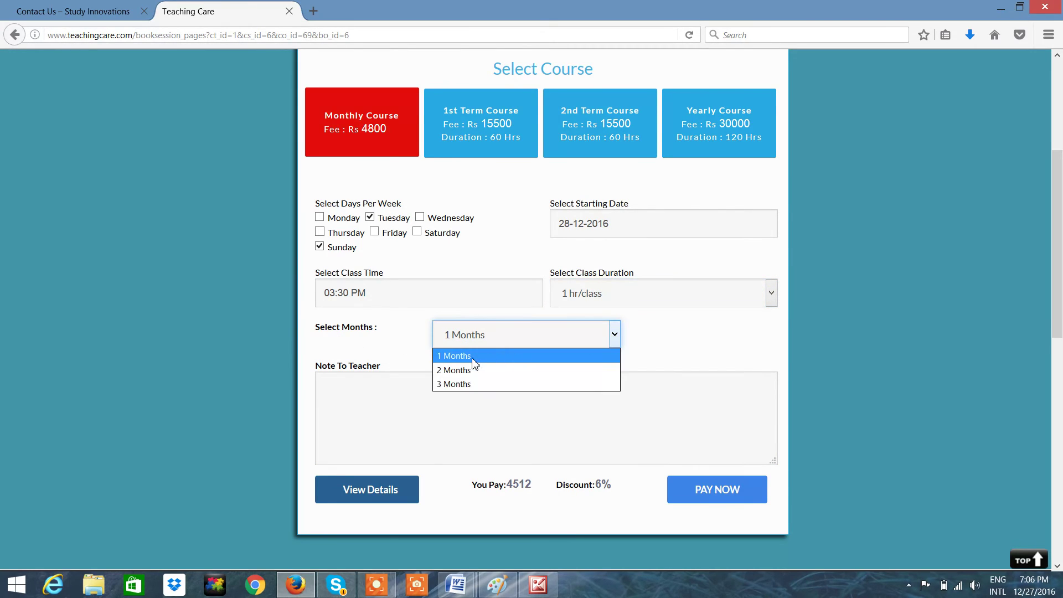
left_click(457, 356)
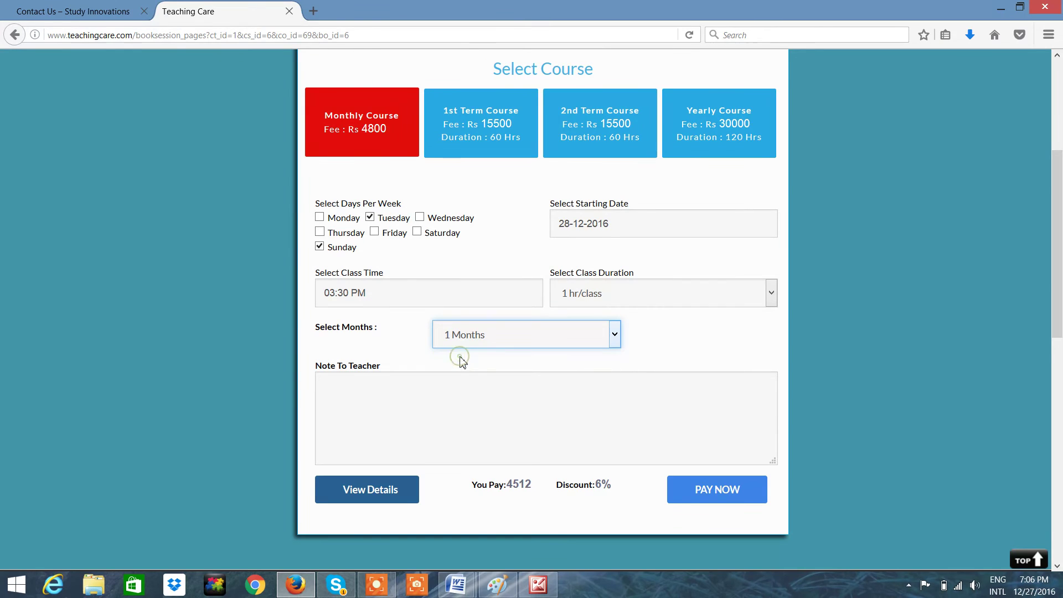
- Add the note 'hi sir' for the teacher, pay now, and confirm the Done dialog
left_click(422, 395)
type("hi sir")
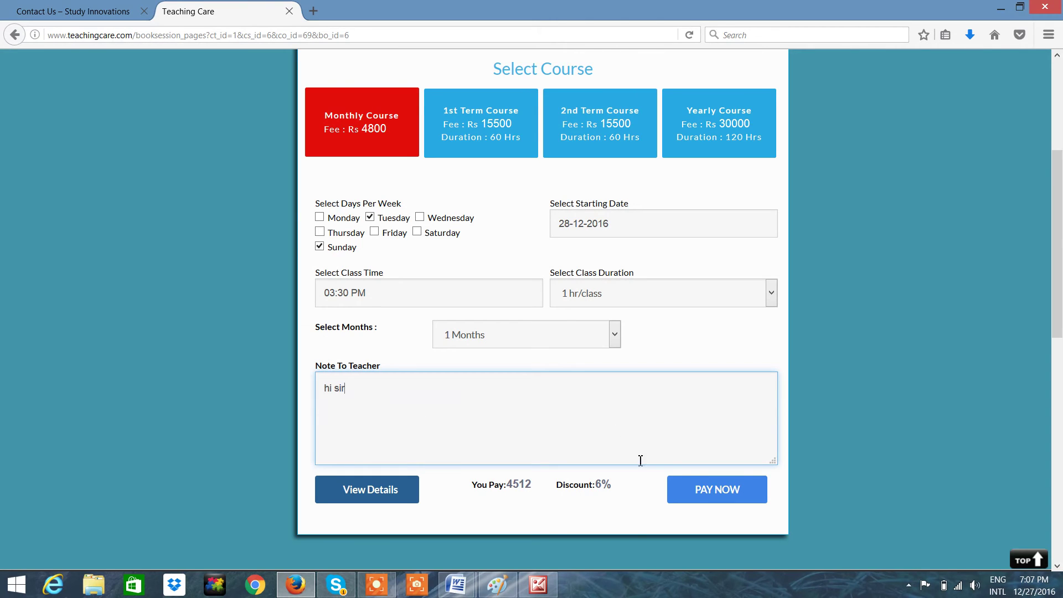
left_click(718, 499)
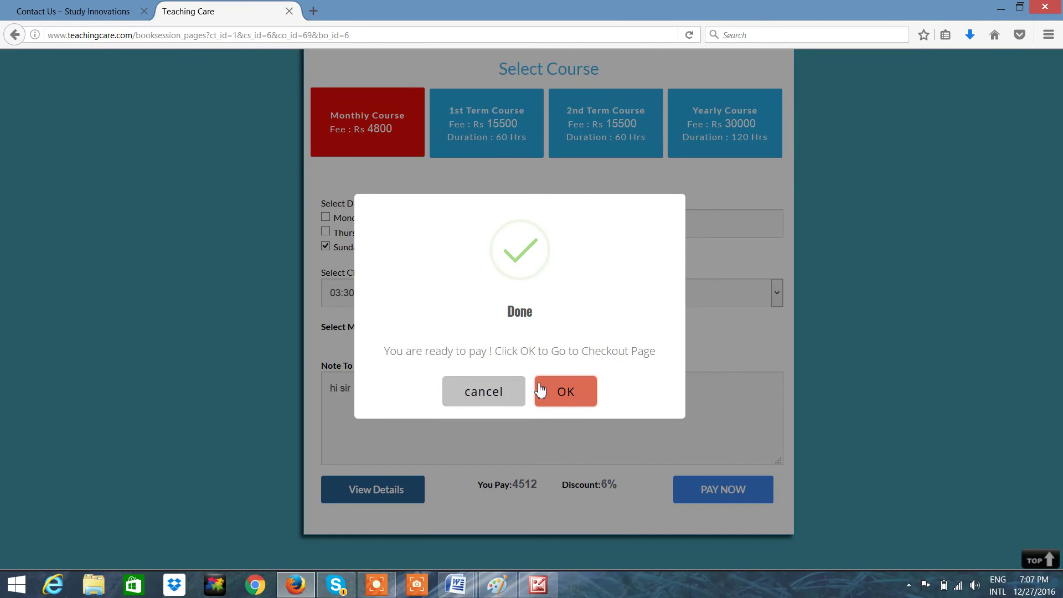
left_click(565, 390)
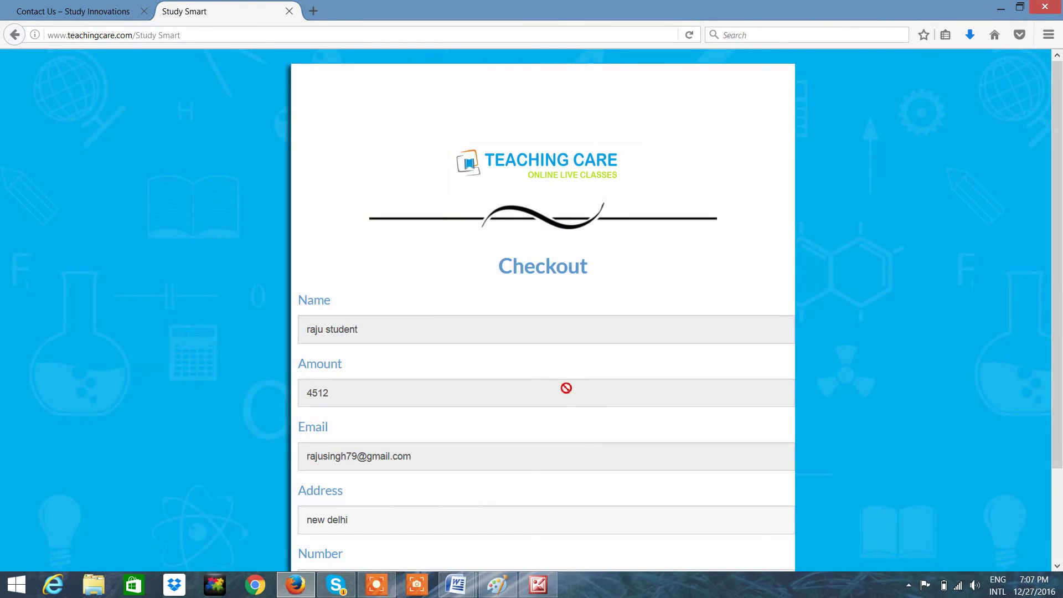
scroll(545, 366, "down", 3)
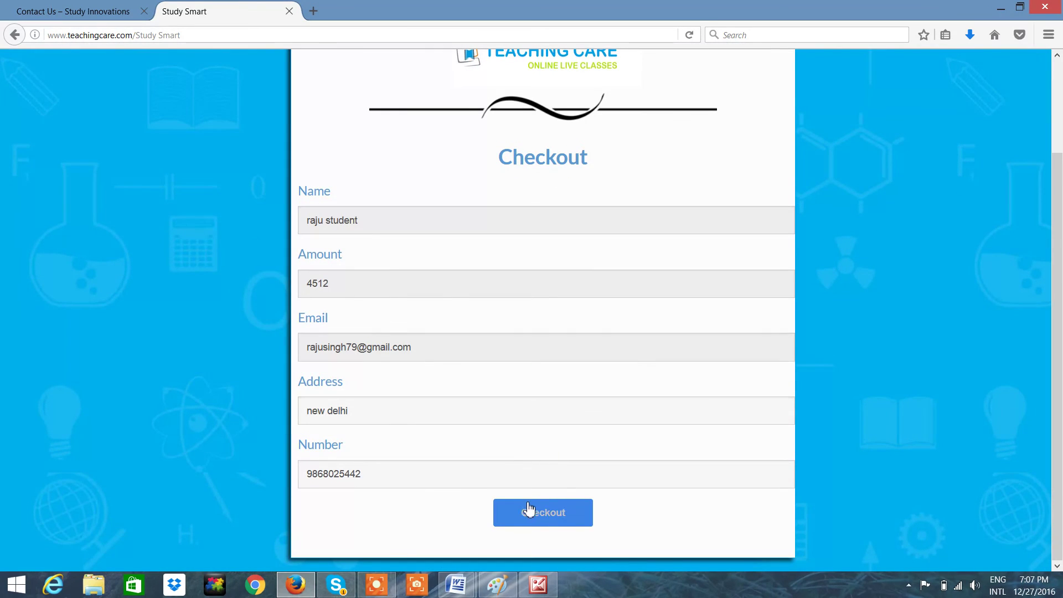
- Check out to the CCAvenue payment page for INR 4512.00
left_click(541, 518)
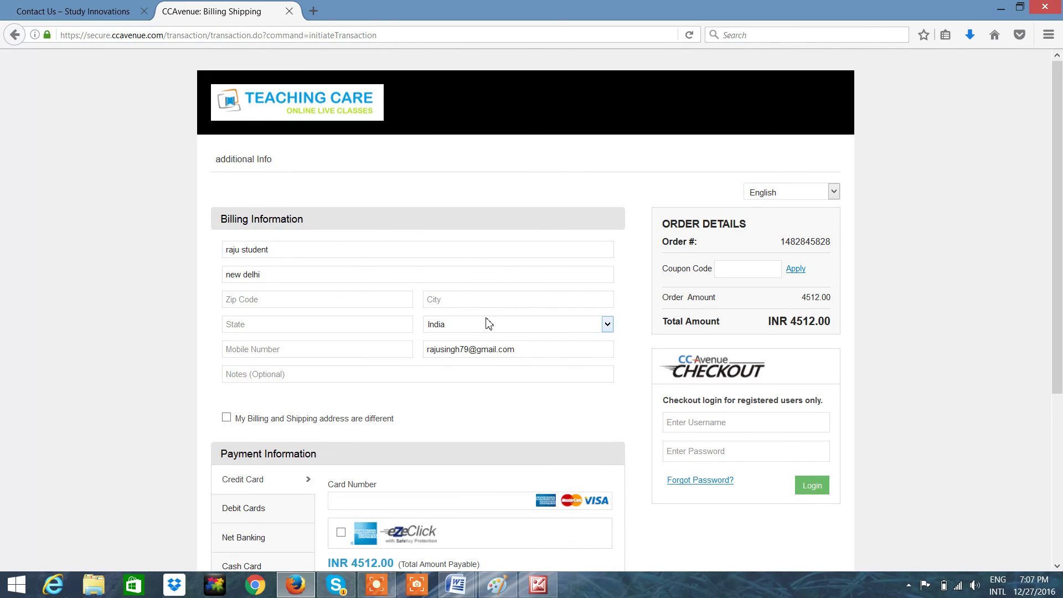
scroll(532, 345, "down", 1)
scroll(531, 345, "down", 1)
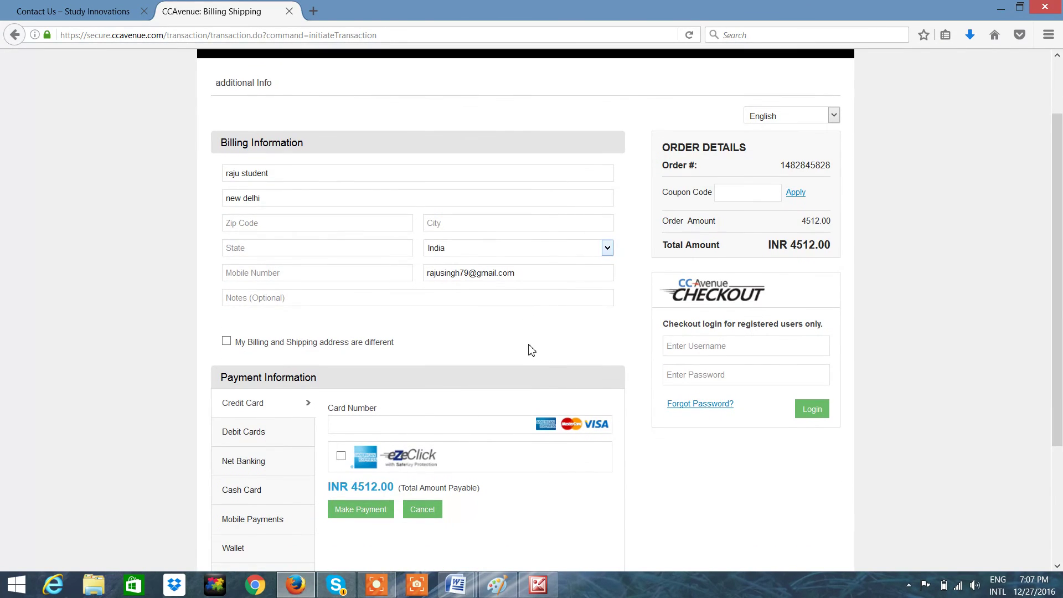